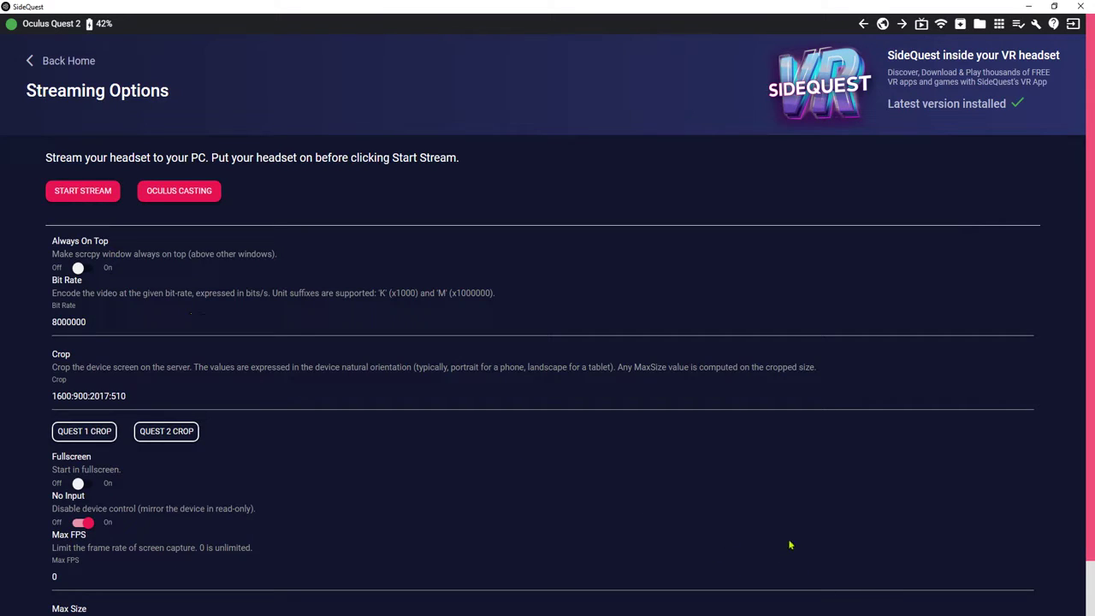
Start the Quest headset stream in SideQuest, then close the stream window.
click(95, 198)
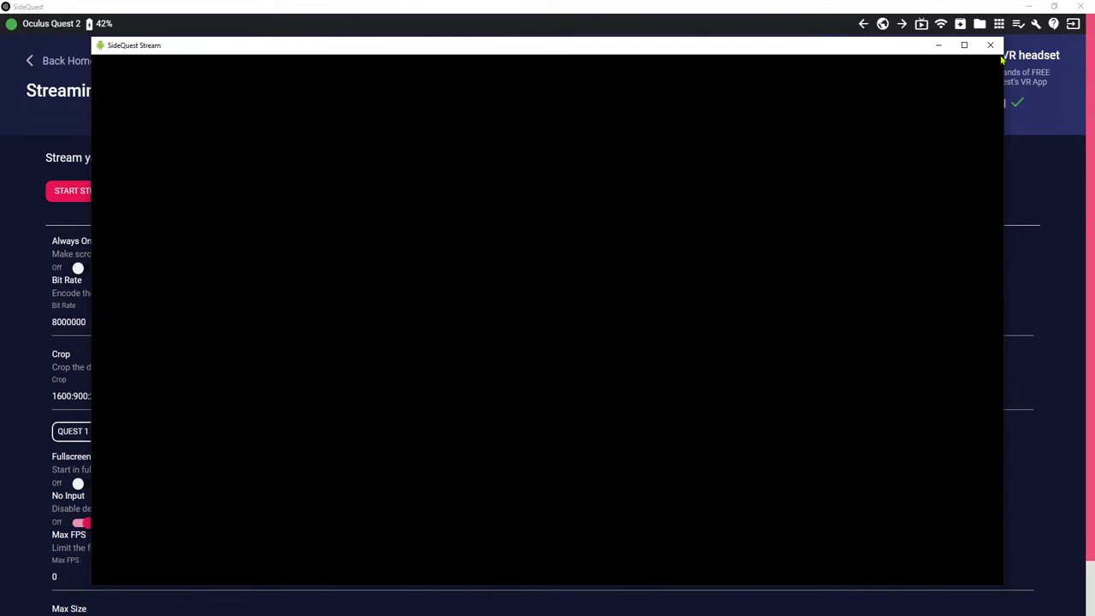
click(989, 46)
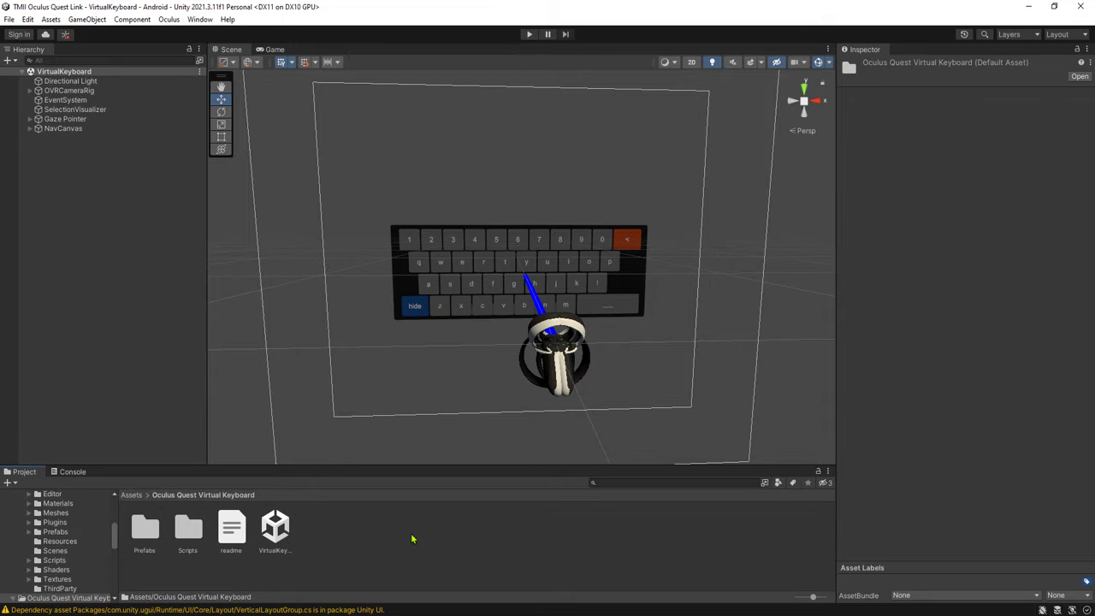
Review the keyboard asset's readme and VirtualKeyboard scene, then open its Prefabs folder.
click(232, 530)
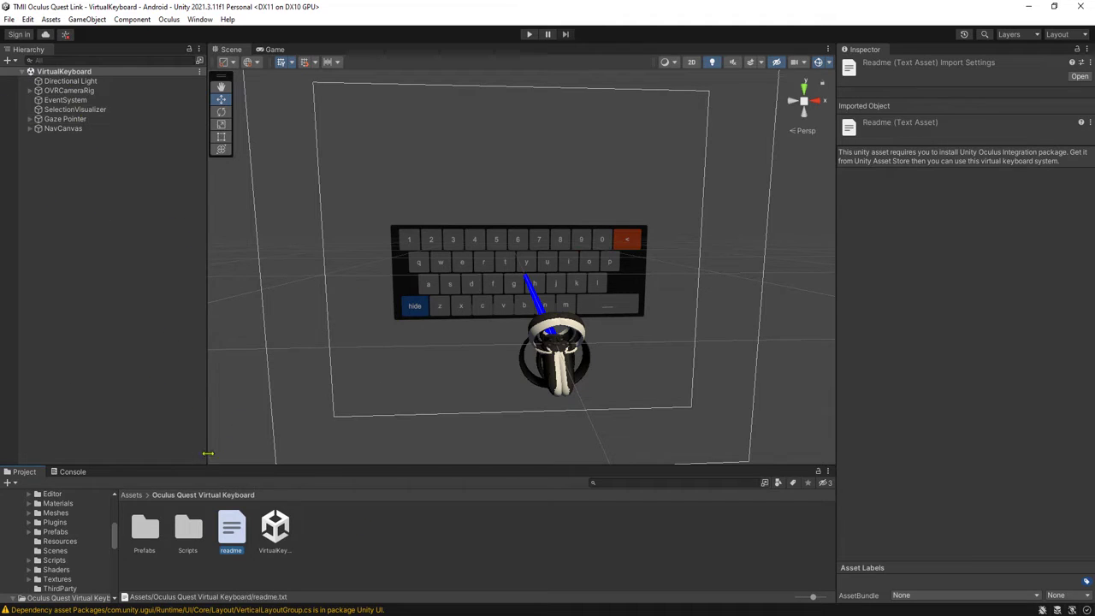
click(275, 535)
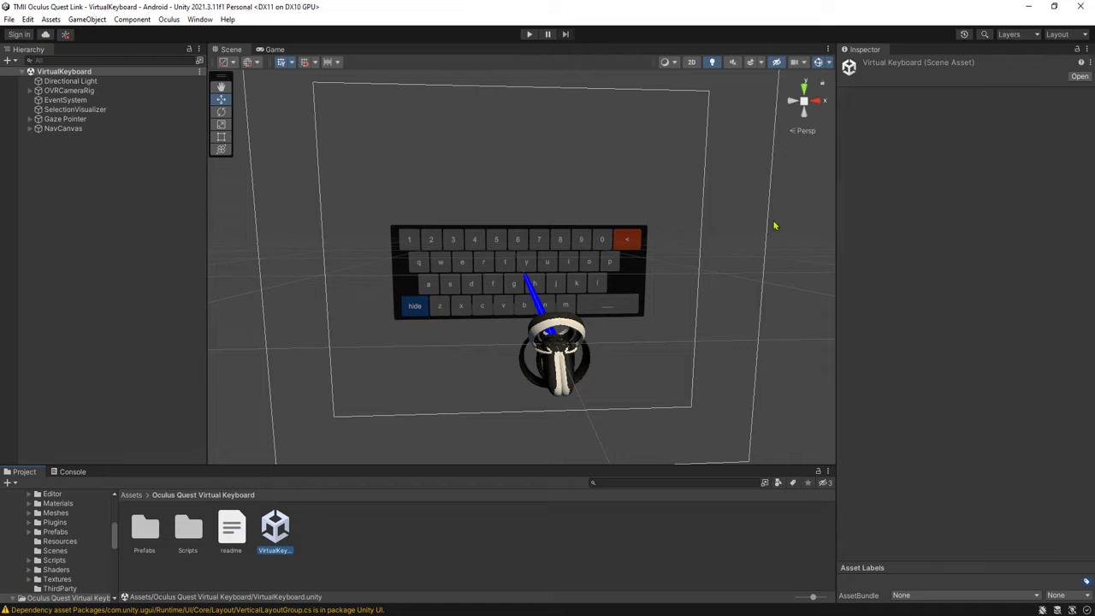
alt+drag(505, 344, 451, 281)
scroll(539, 338, up, 5)
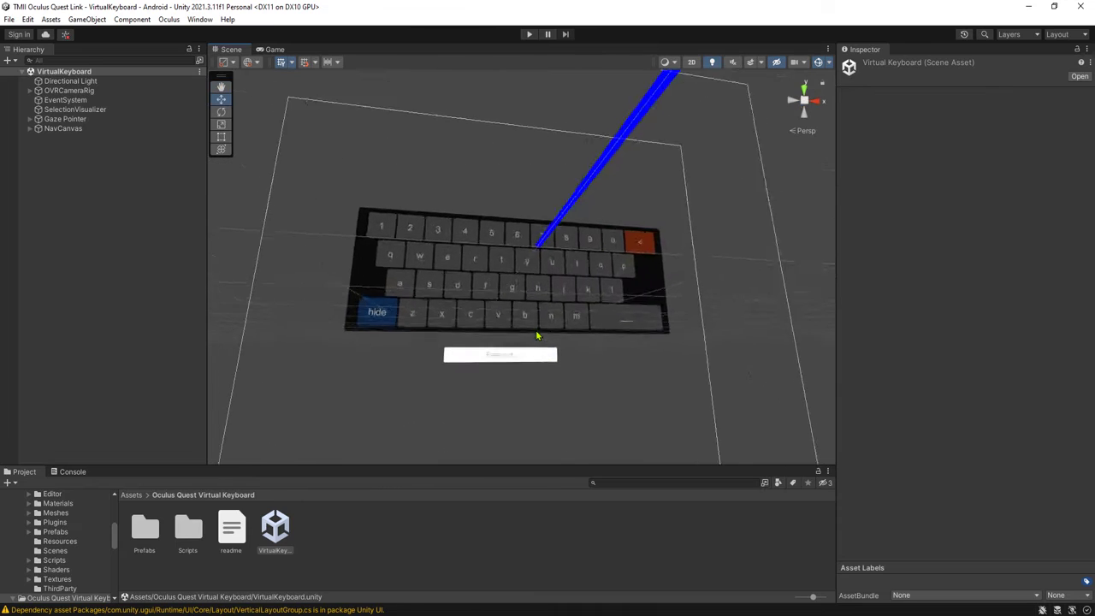
scroll(492, 366, up, 3)
alt+drag(505, 370, 459, 398)
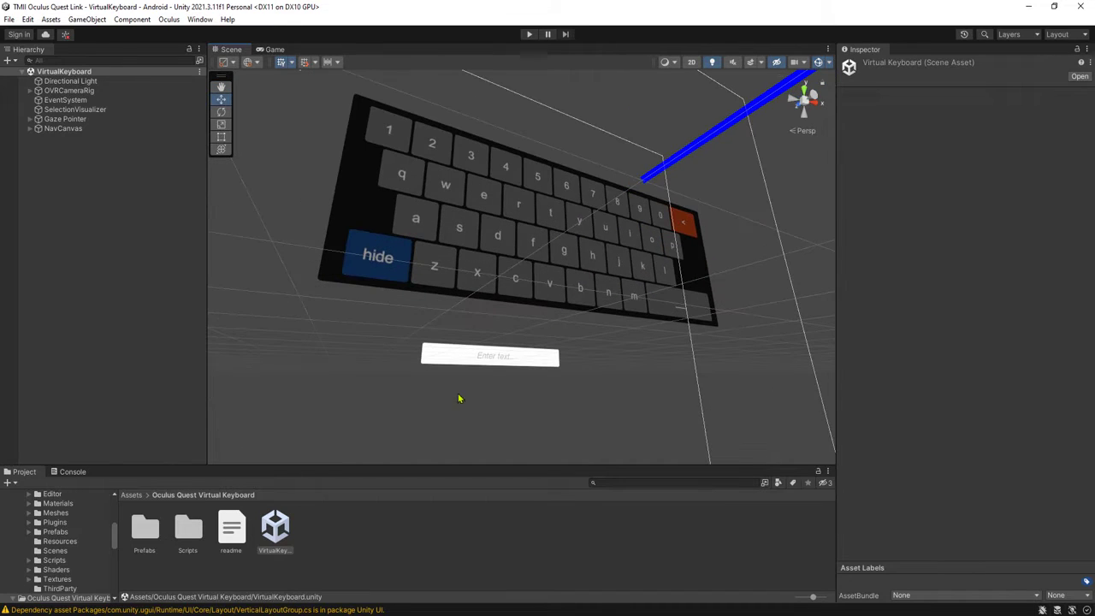
double_click(146, 532)
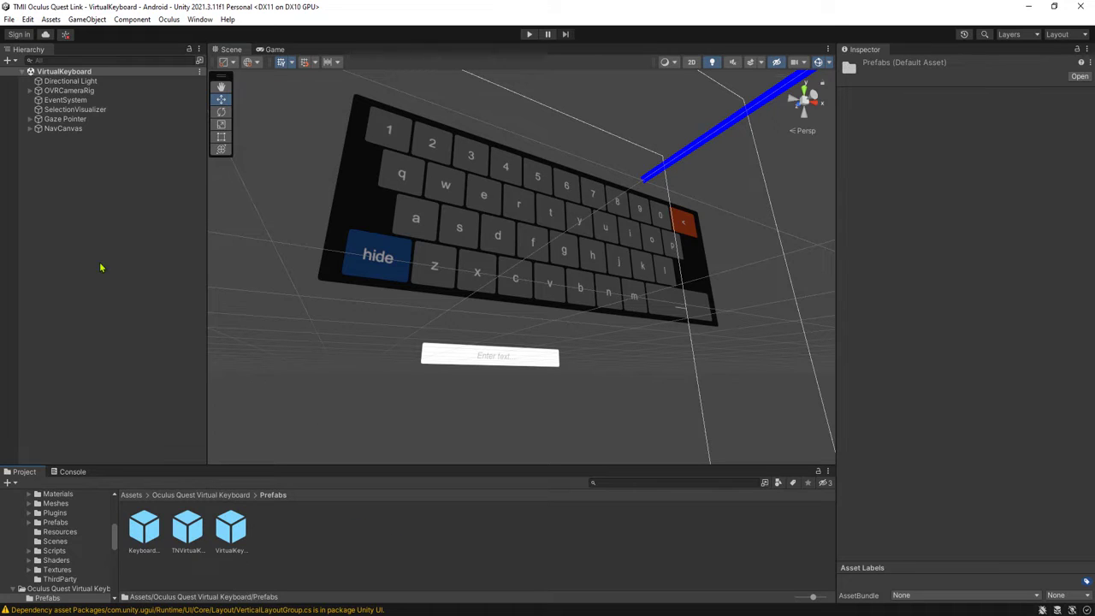
Expand OVRCameraRig > TrackingSpace and nest the TNVirtualKeyboard prefab under CenterEyeAnchor.
click(72, 92)
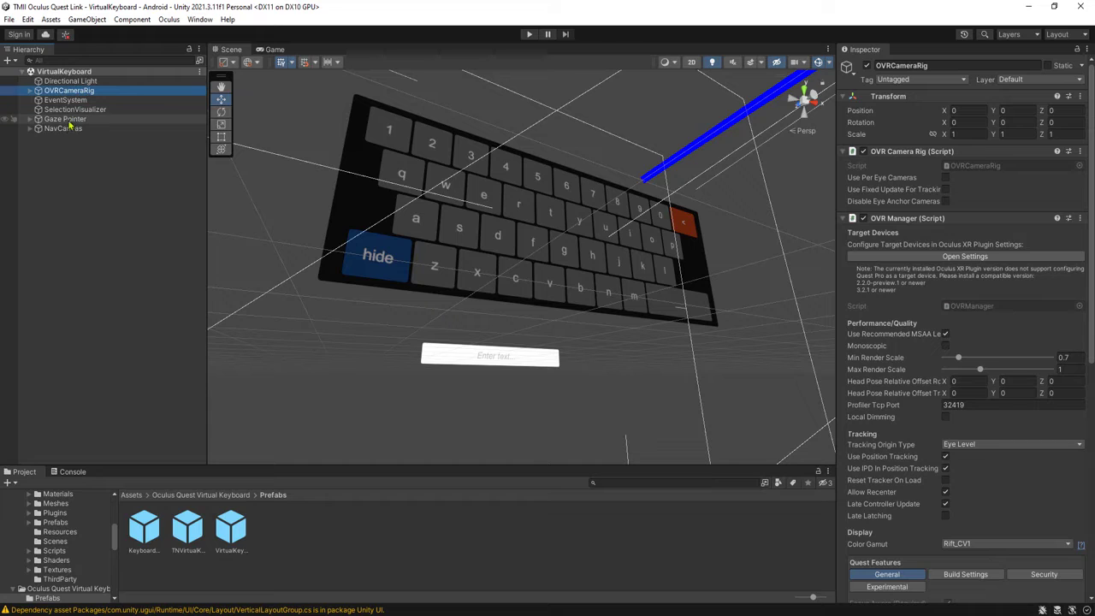
click(29, 91)
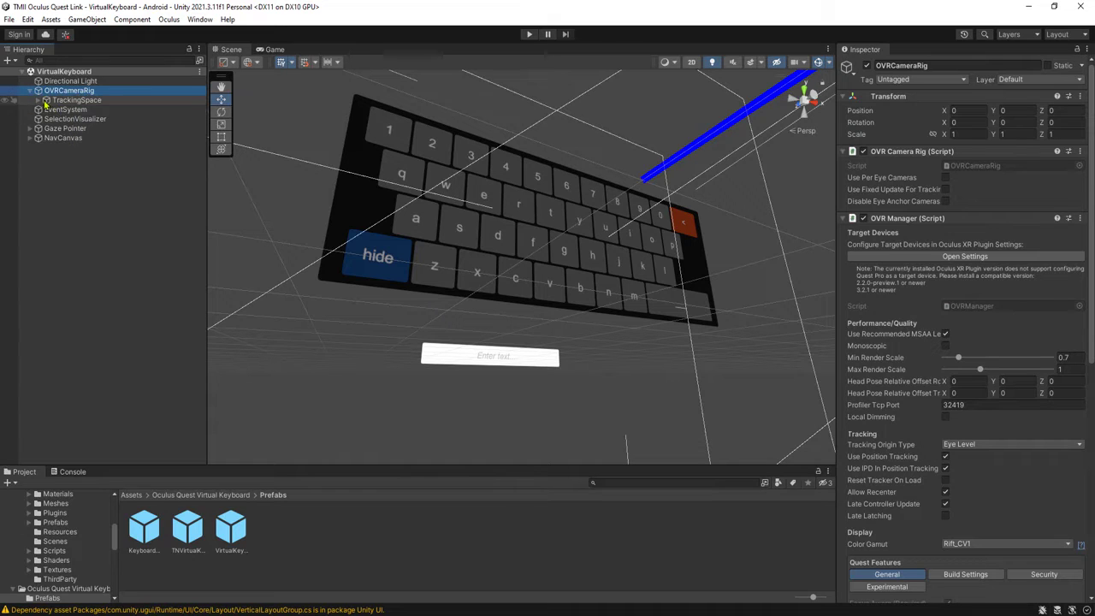
click(38, 100)
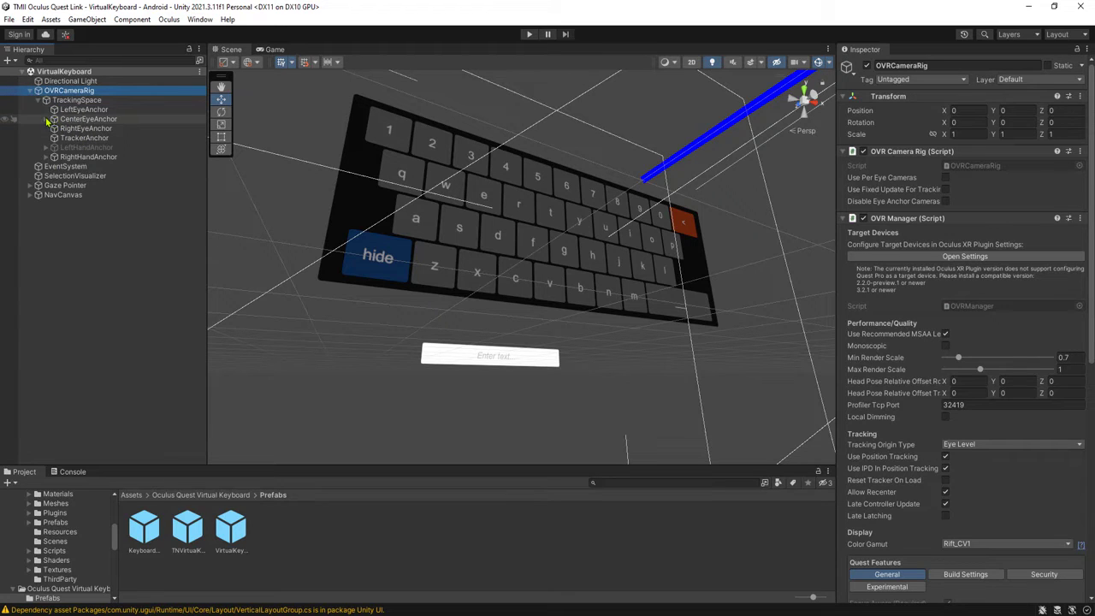
drag(47, 123, 79, 121)
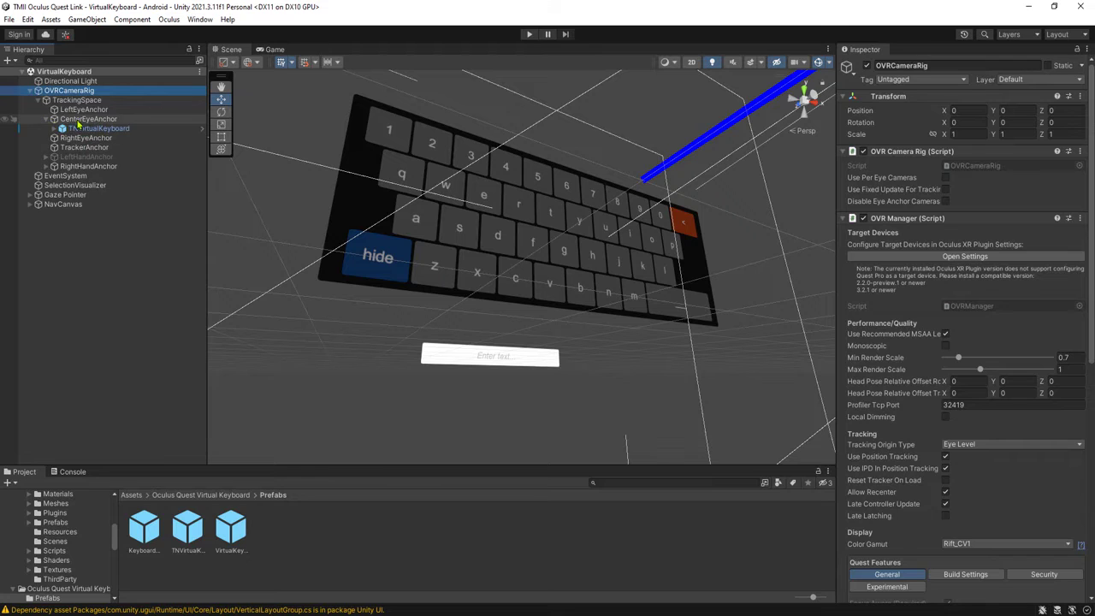
Check CenterEyeAnchor and the new TNVirtualKeyboard instance in the Inspector.
click(98, 120)
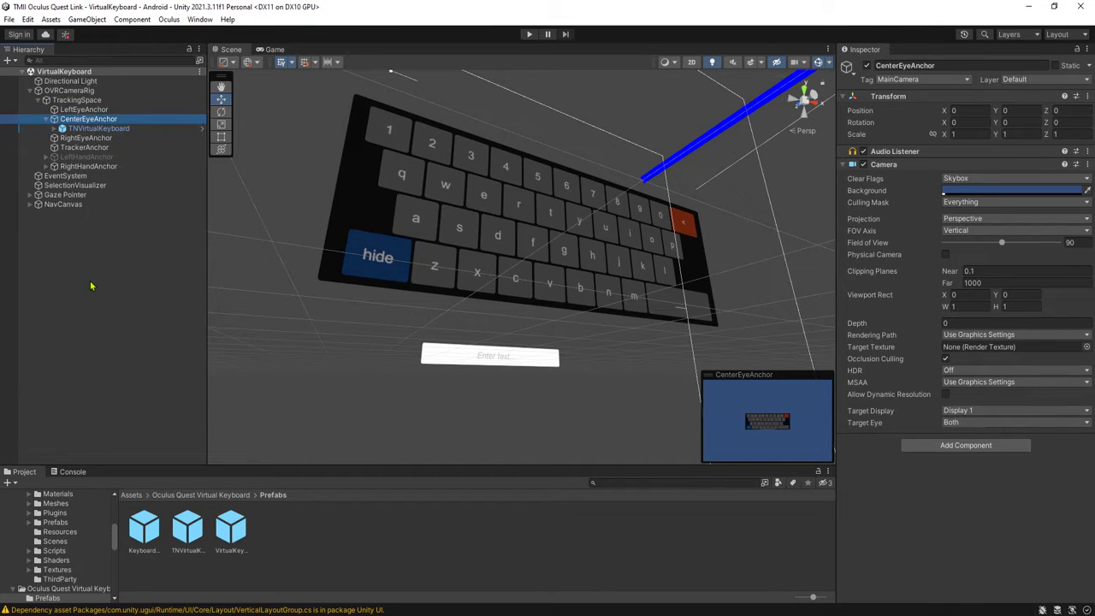
click(94, 129)
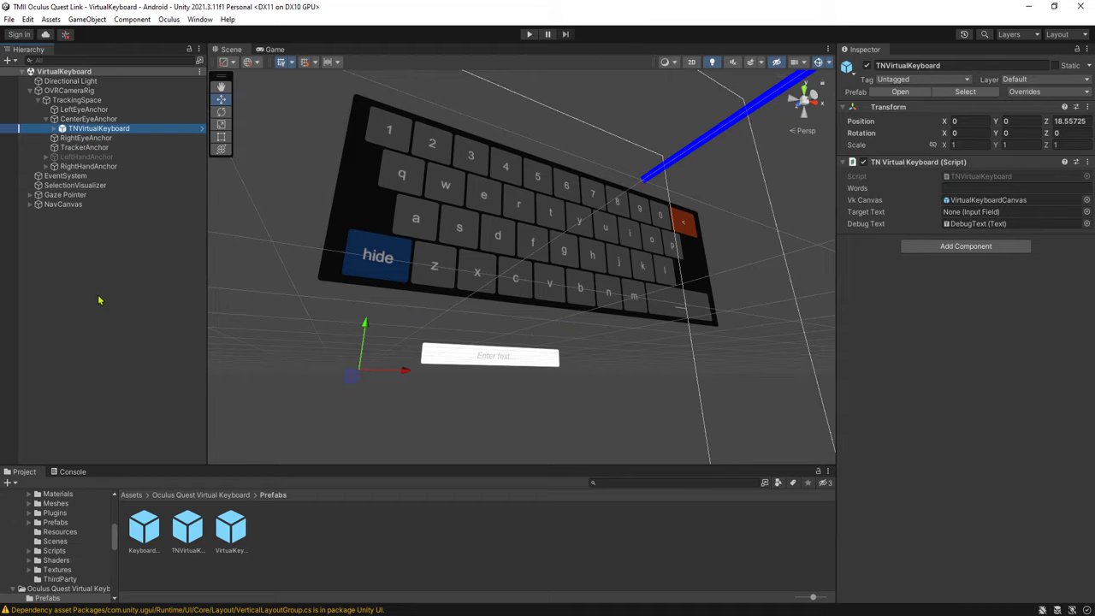
click(133, 287)
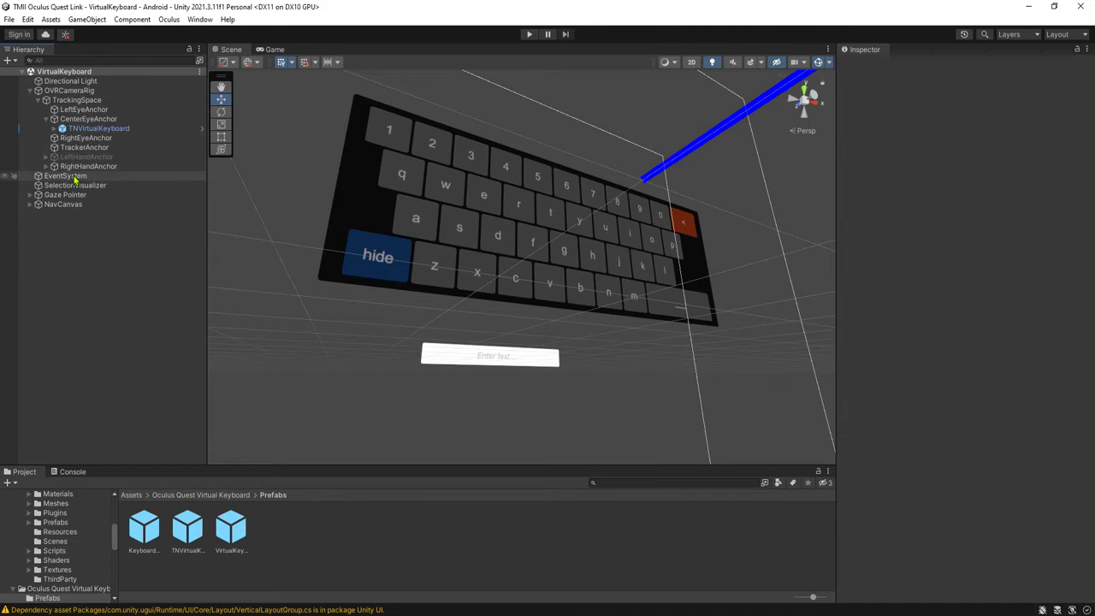
Select InputField (Legacy) under NavCanvas > Panel and scroll its Inspector to the Event Trigger.
click(30, 205)
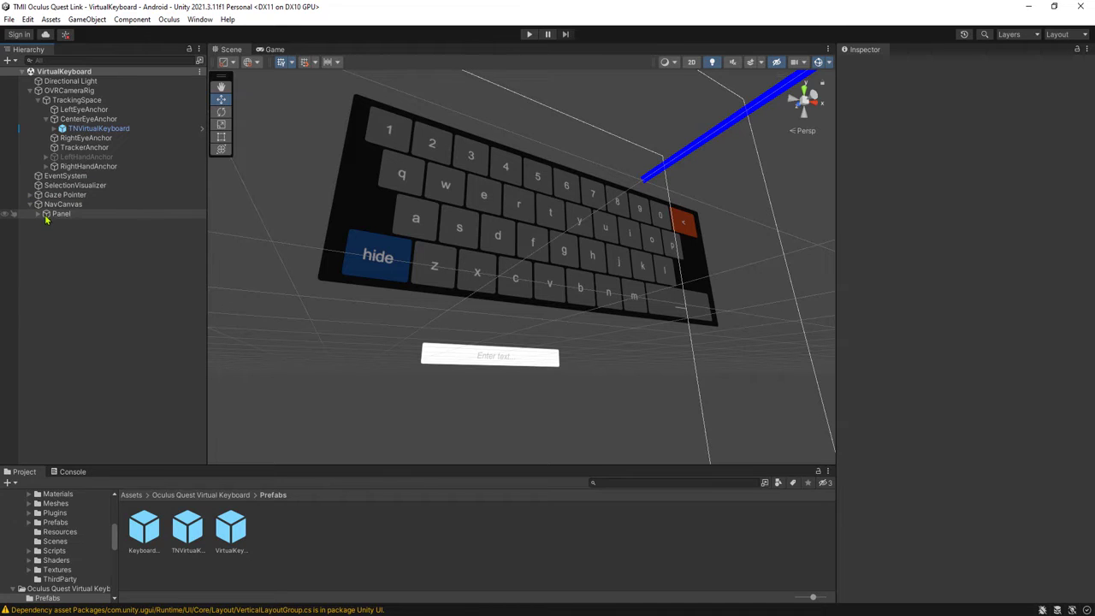
click(37, 215)
click(90, 223)
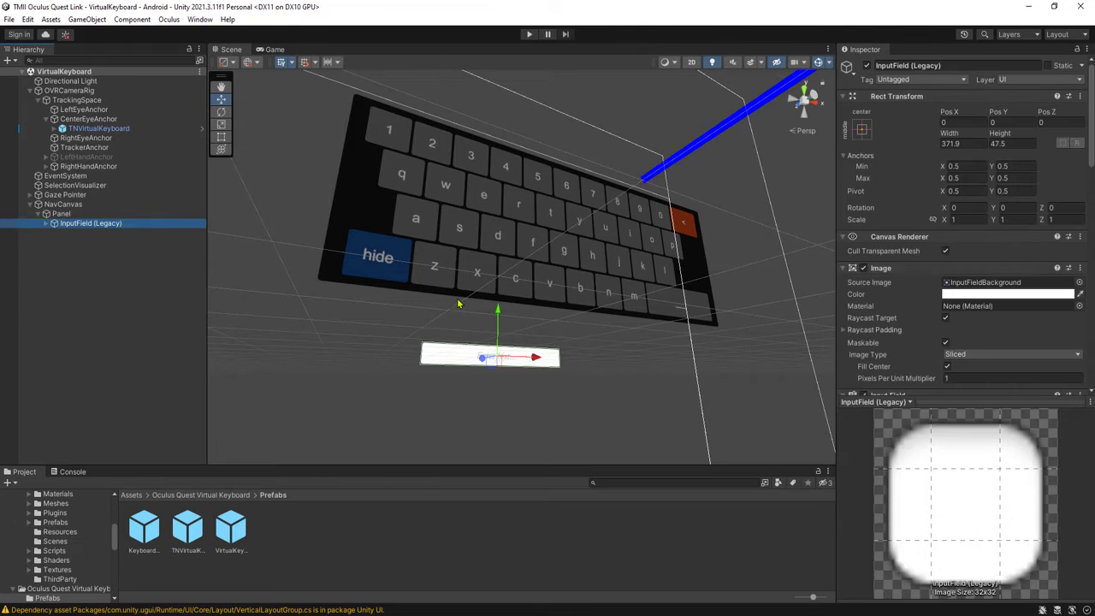
scroll(905, 313, down, 3)
scroll(876, 313, down, 4)
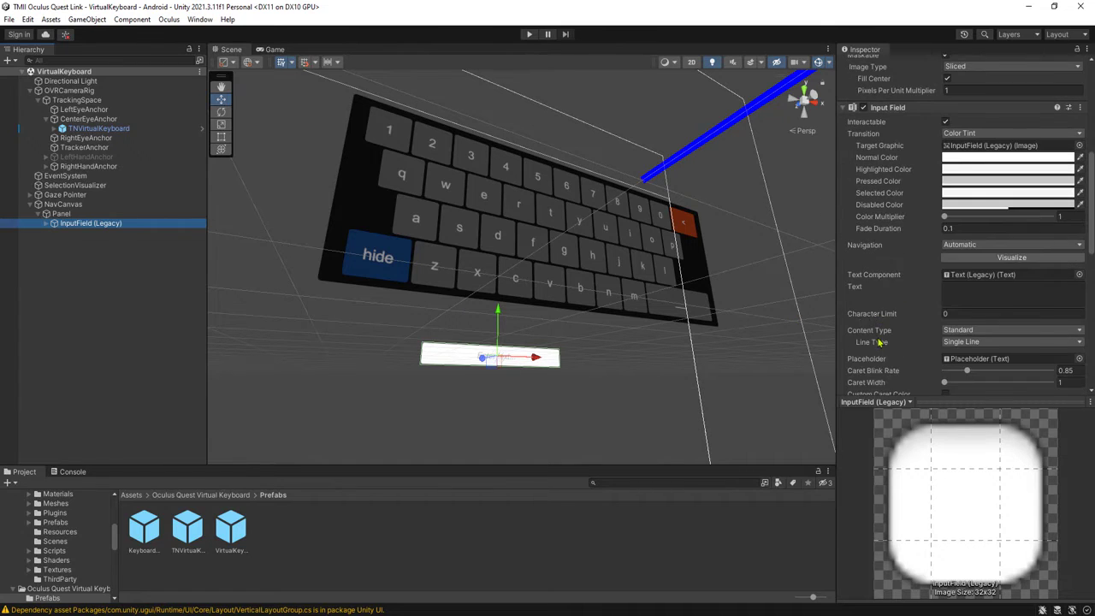
scroll(876, 337, down, 10)
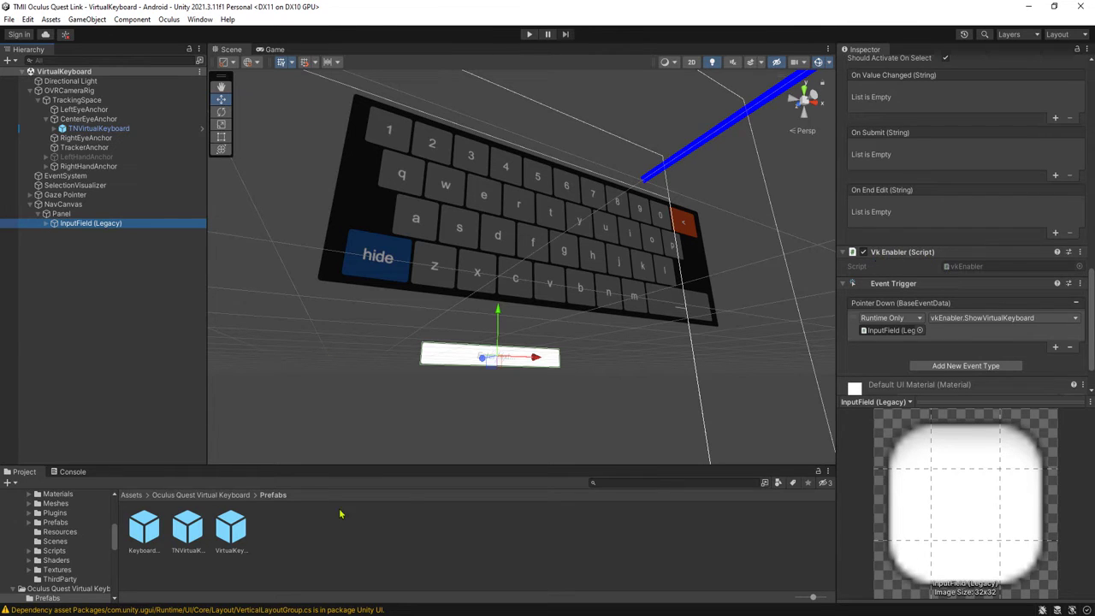
Open the keyboard asset's Scripts folder and review InputField (Legacy)'s Vk Enabler and Pointer Down settings.
click(236, 495)
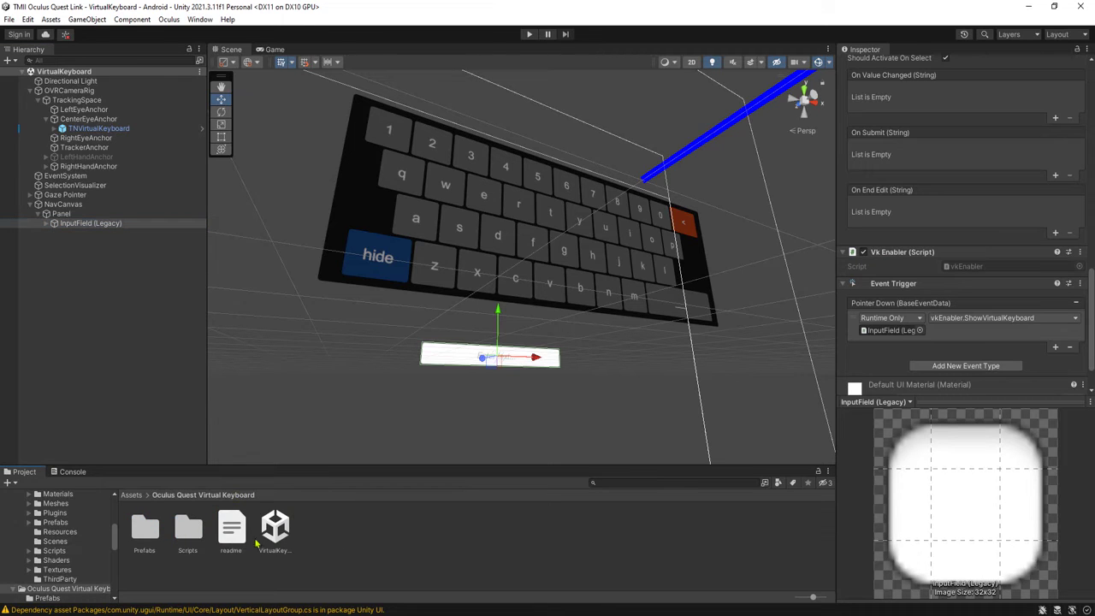
double_click(187, 530)
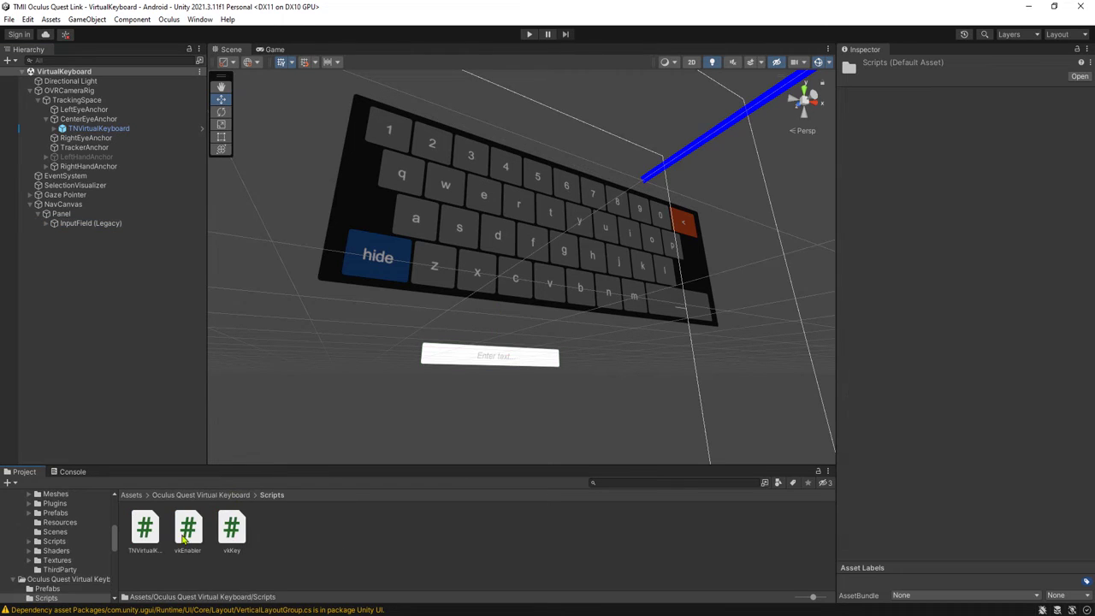
click(89, 222)
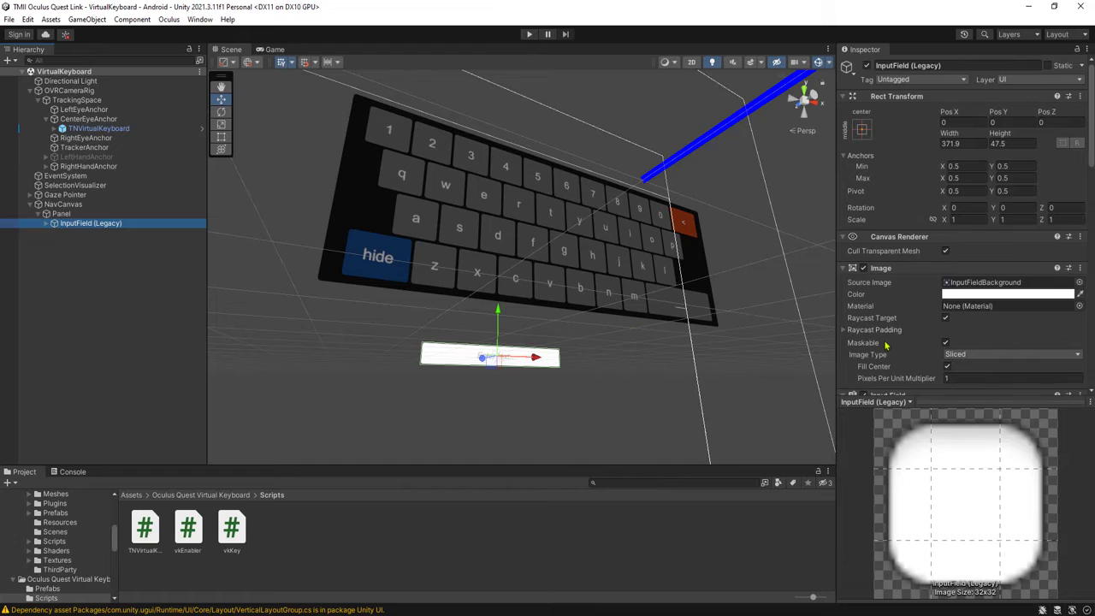
scroll(886, 345, down, 3)
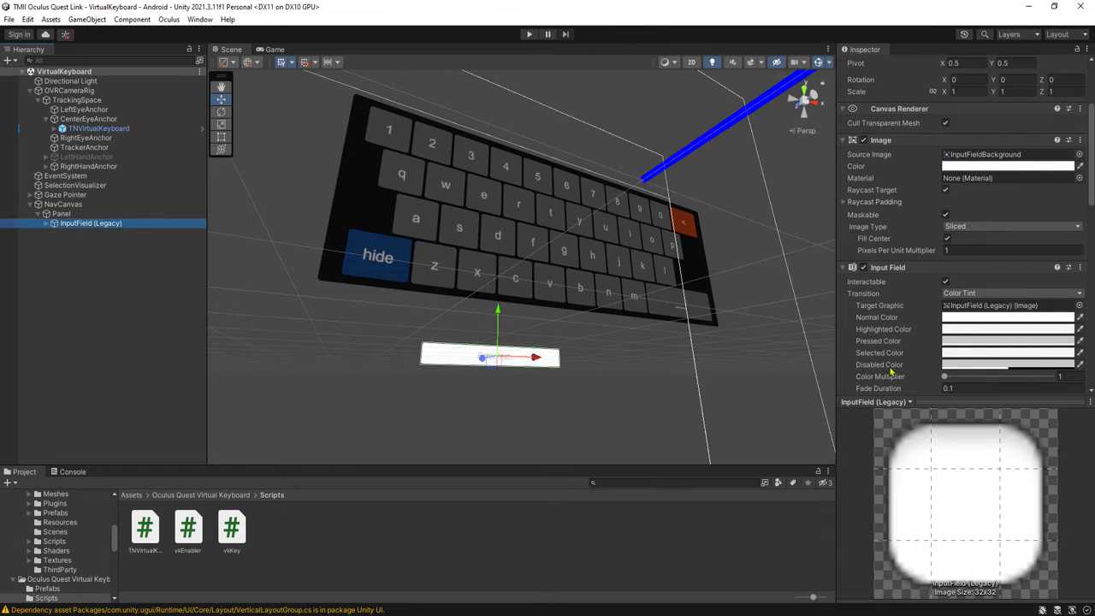
scroll(894, 359, down, 12)
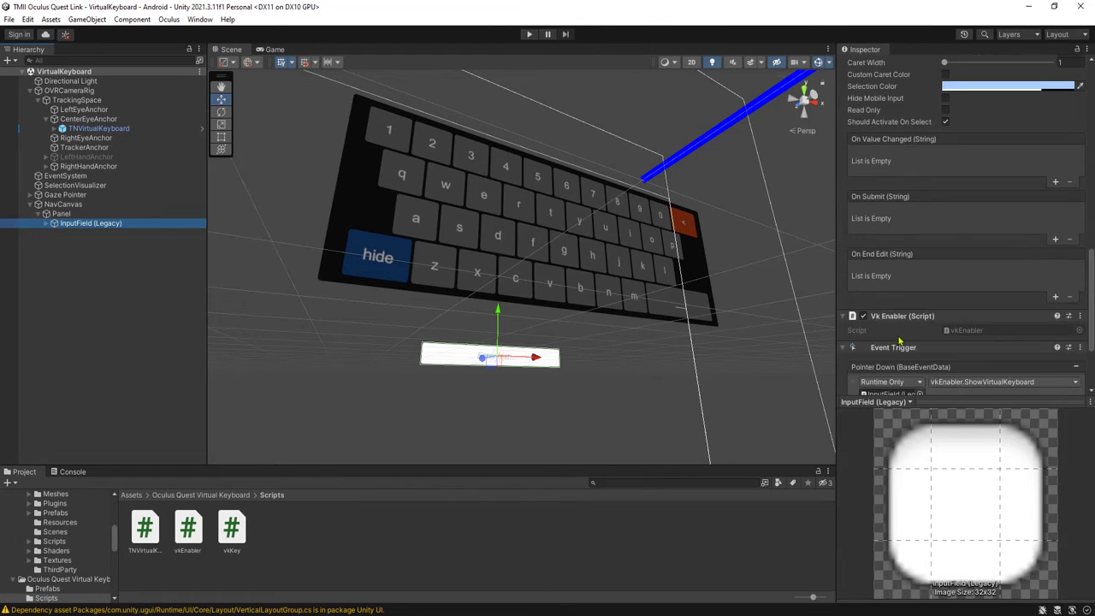
scroll(899, 340, down, 3)
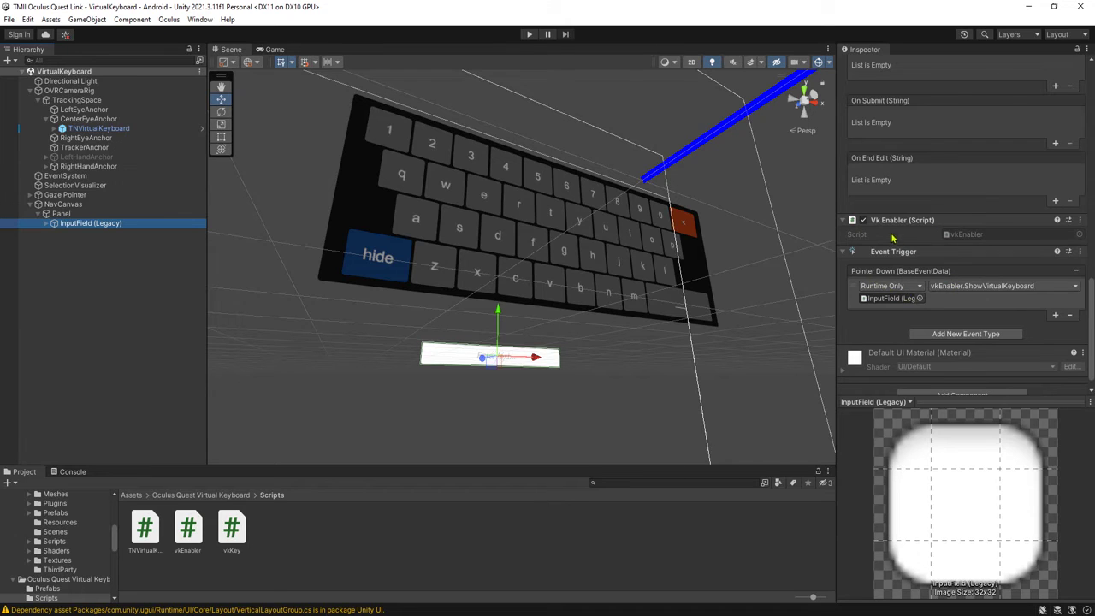
scroll(881, 255, down, 1)
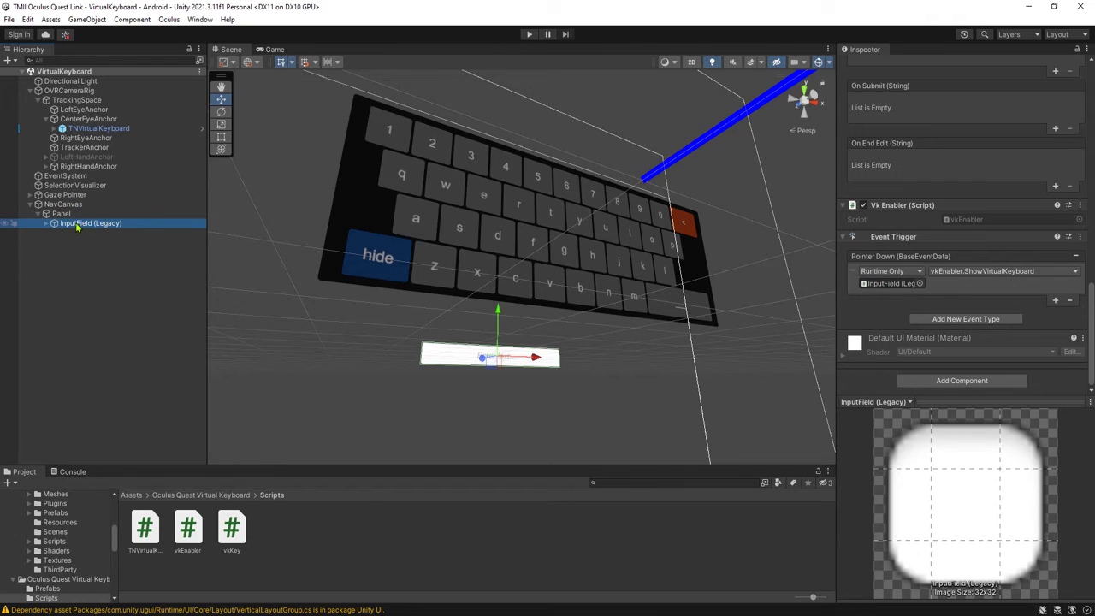
Make Pointer Down call vkEnabler.ShowVirtualKeyboard on InputField (Legacy), and save the scene.
drag(76, 225, 896, 287)
click(963, 272)
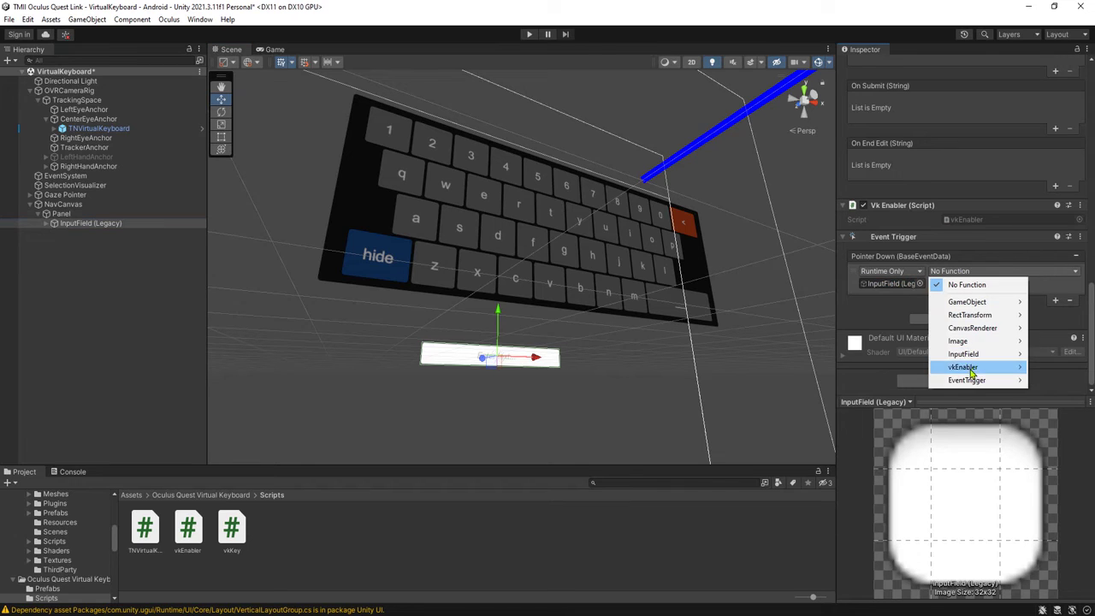
mouse_move(972, 387)
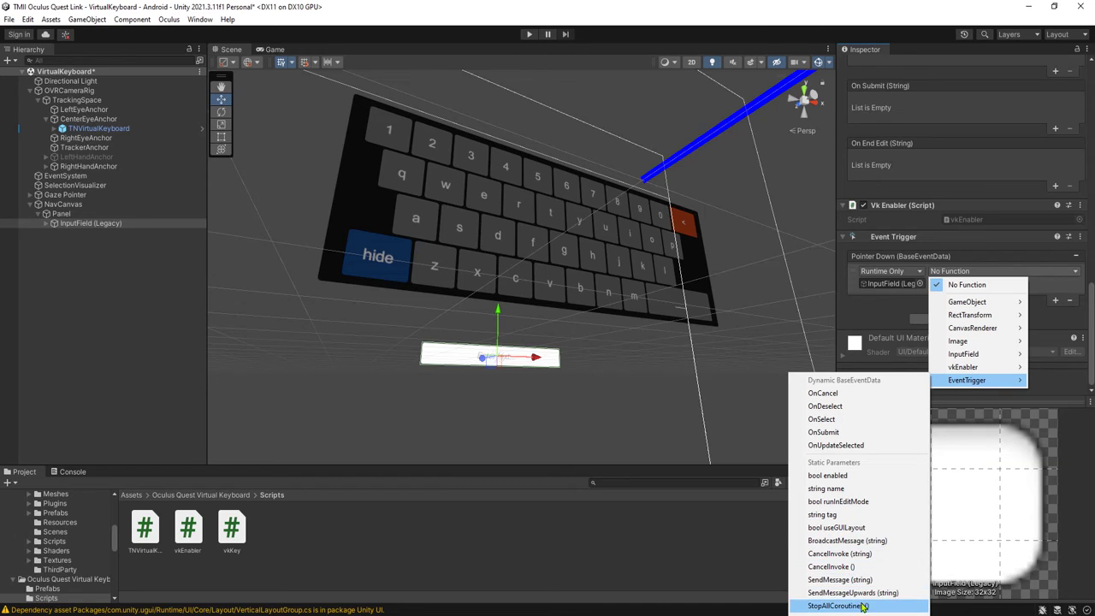
mouse_move(964, 370)
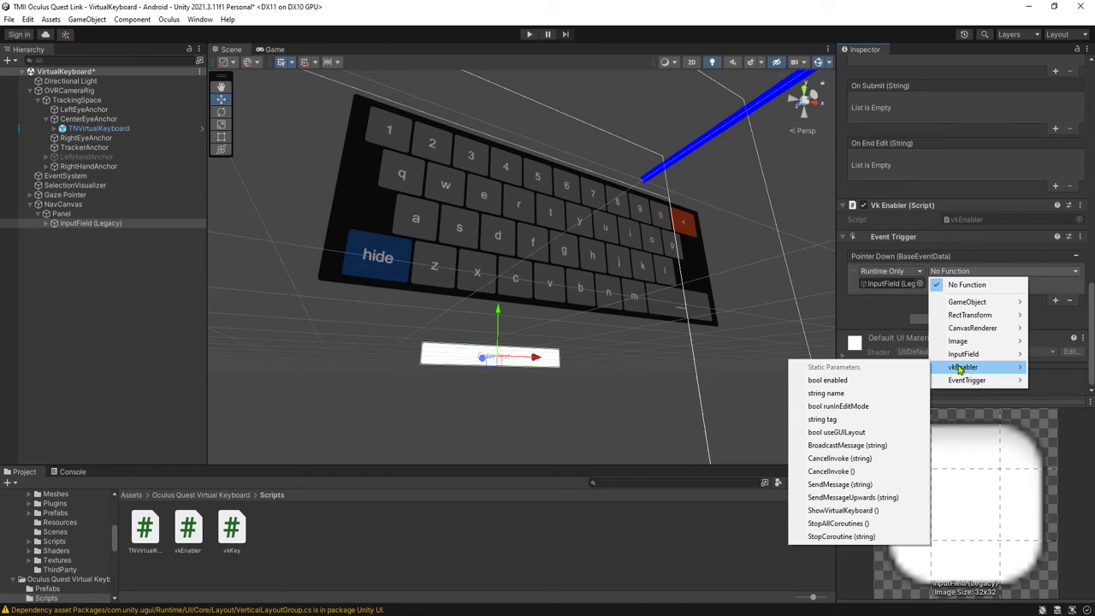
click(824, 510)
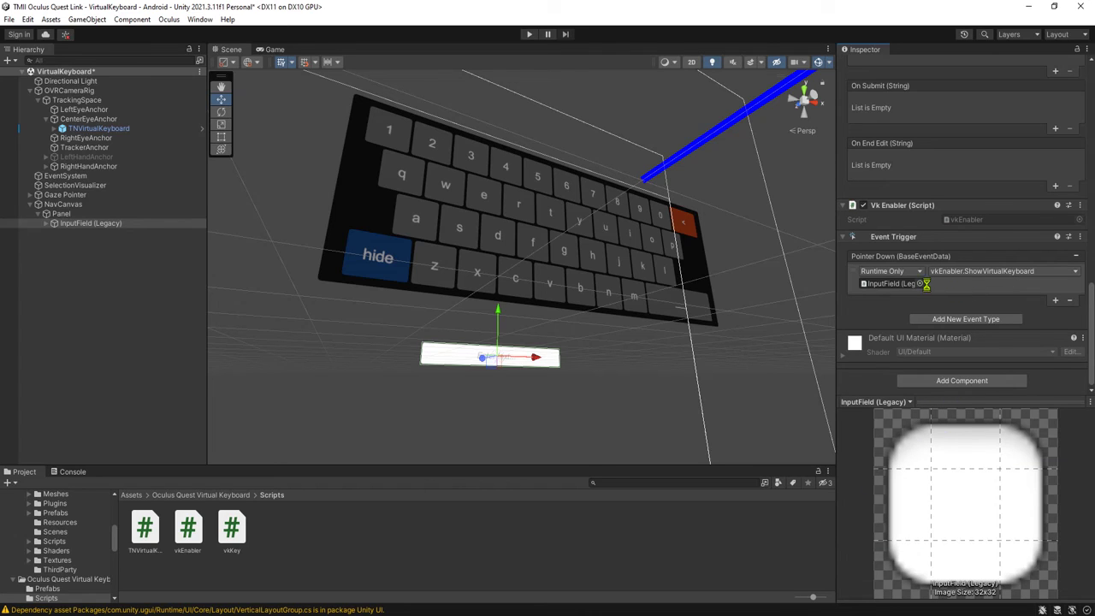
key(ctrl+s)
alt+drag(476, 338, 607, 350)
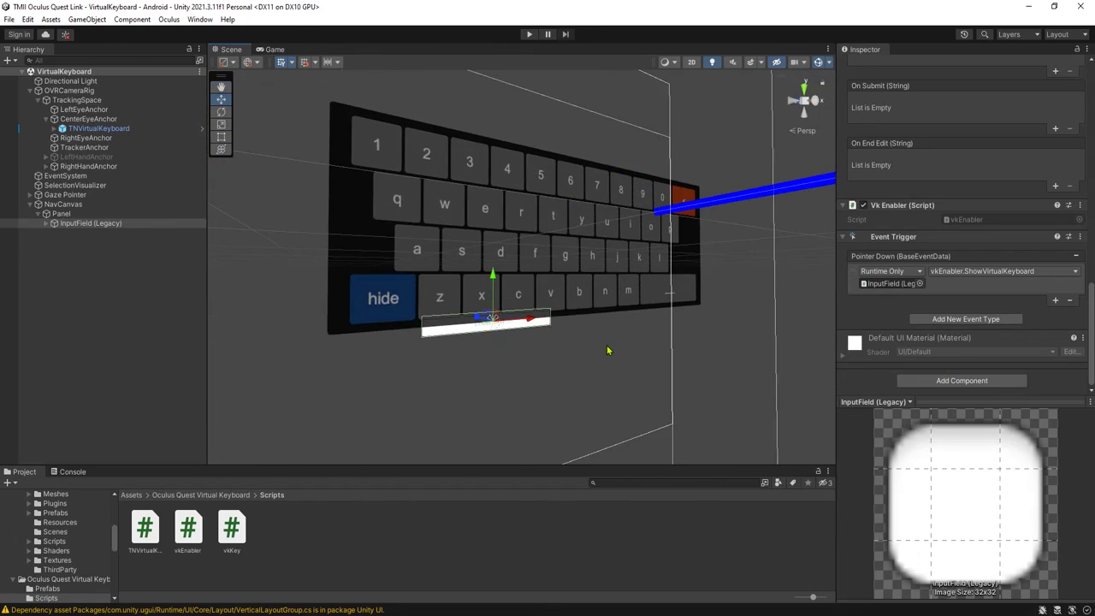